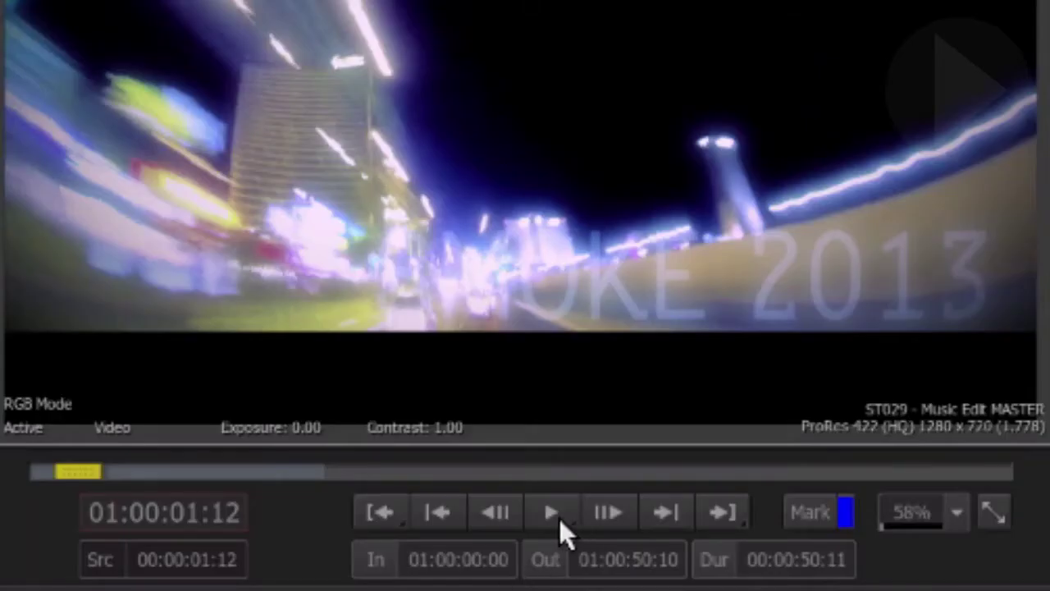
Step: Play and scrub through the opening clips to preview the Adjustment Layer
{"action": "left_click", "coordinate": [559, 519]}
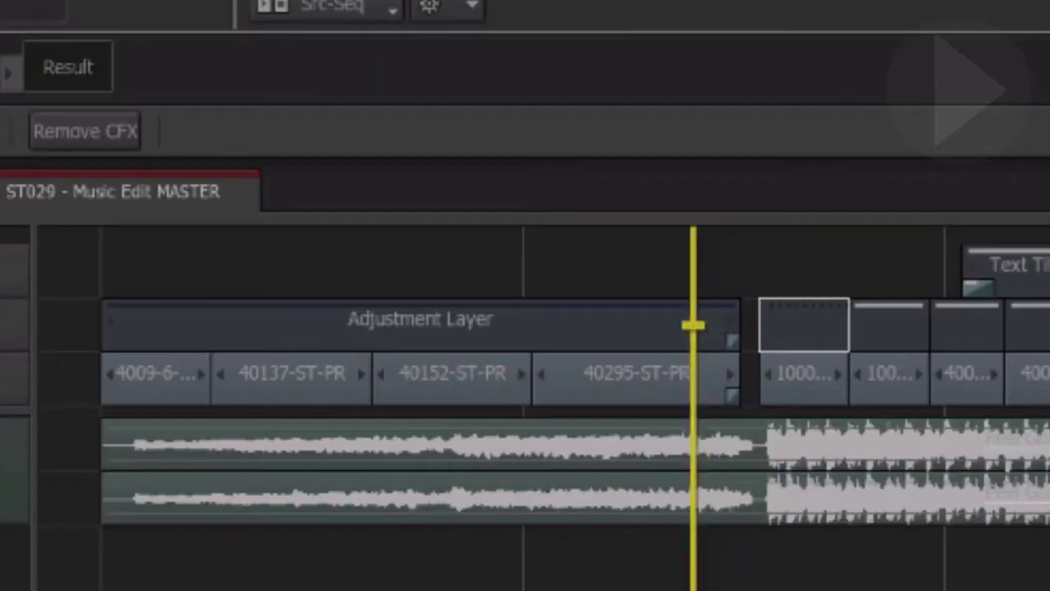
{"action": "left_click_drag", "start_coordinate": [694, 584], "coordinate": [160, 538]}
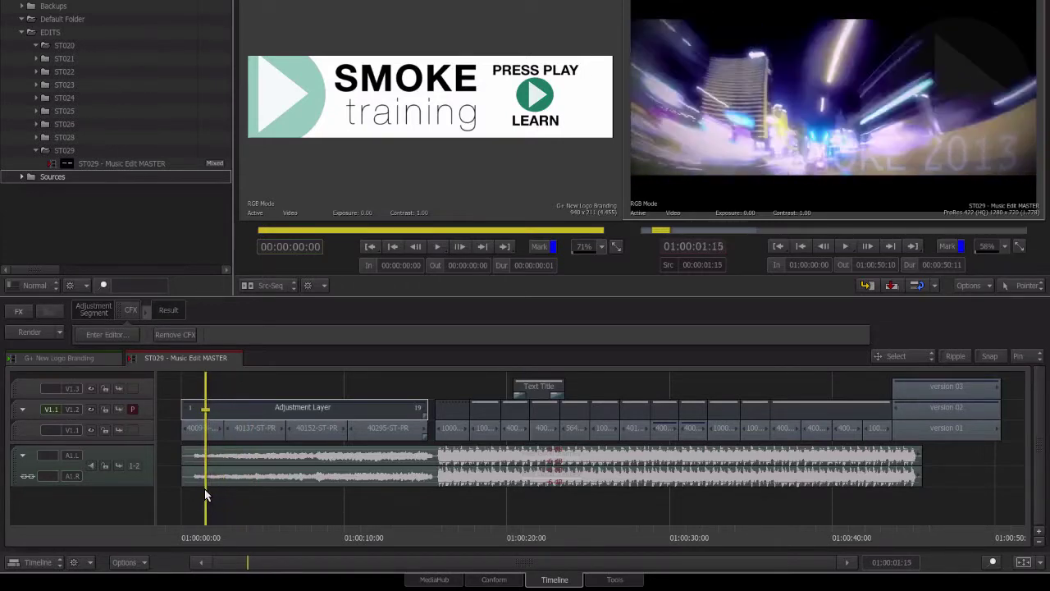
{"action": "left_click_drag", "start_coordinate": [205, 489], "coordinate": [258, 497]}
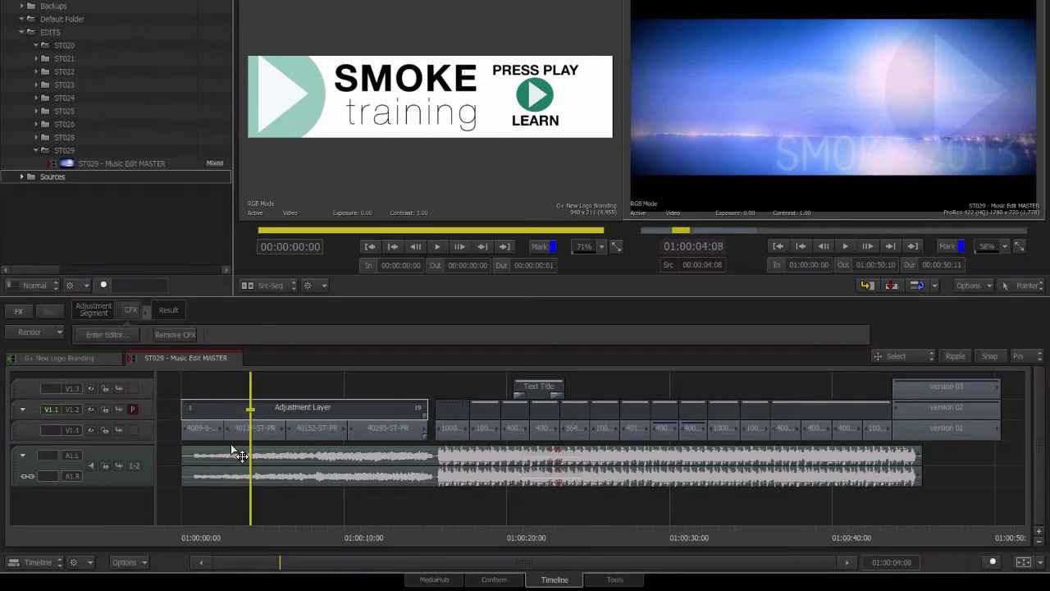
Step: Zoom to the Adjustment Layer and select it with the four V1.1 clips beneath
{"action": "left_click", "coordinate": [215, 413]}
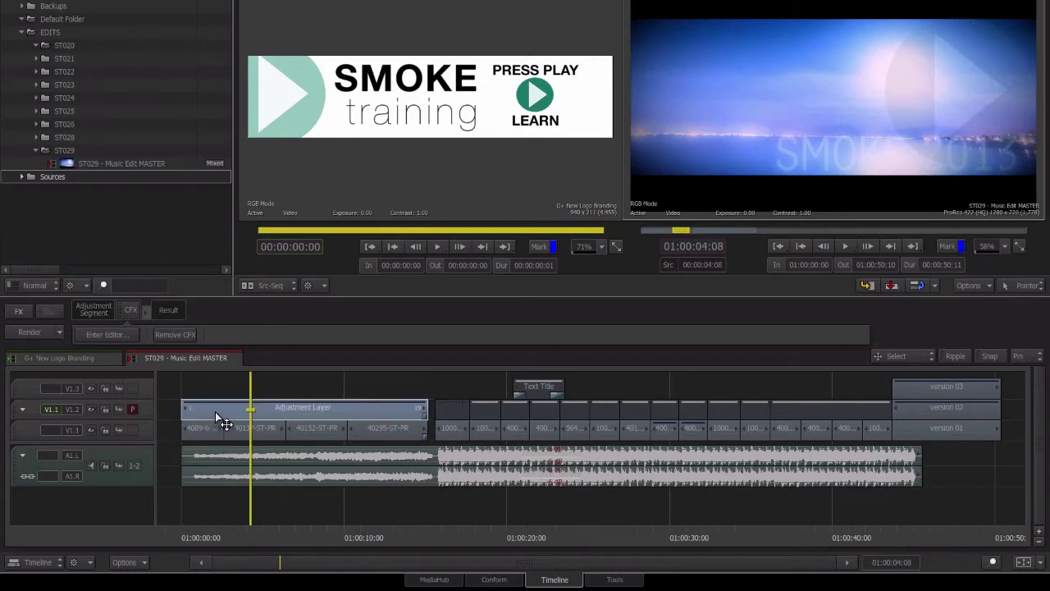
{"action": "key", "text": "shift+alt+z"}
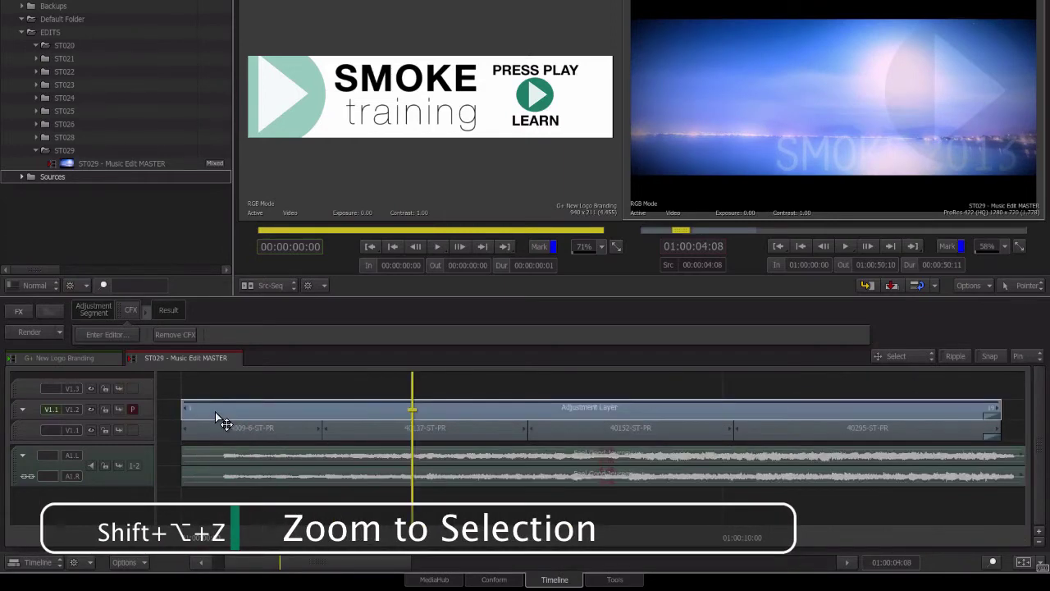
{"action": "left_click", "coordinate": [381, 534]}
{"action": "left_click_drag", "start_coordinate": [398, 535], "coordinate": [249, 457]}
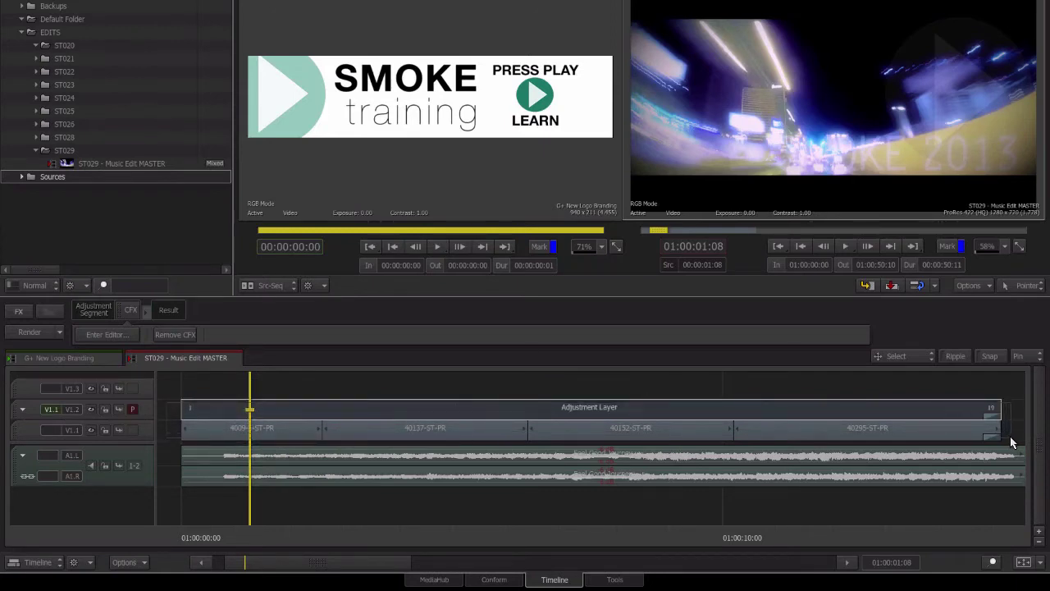
{"action": "left_click_drag", "start_coordinate": [1014, 447], "coordinate": [836, 431]}
Step: Apply Contain Selection to the Adjustment Layer and four V1.1 clips, confirming the operation
{"action": "right_click", "coordinate": [708, 408]}
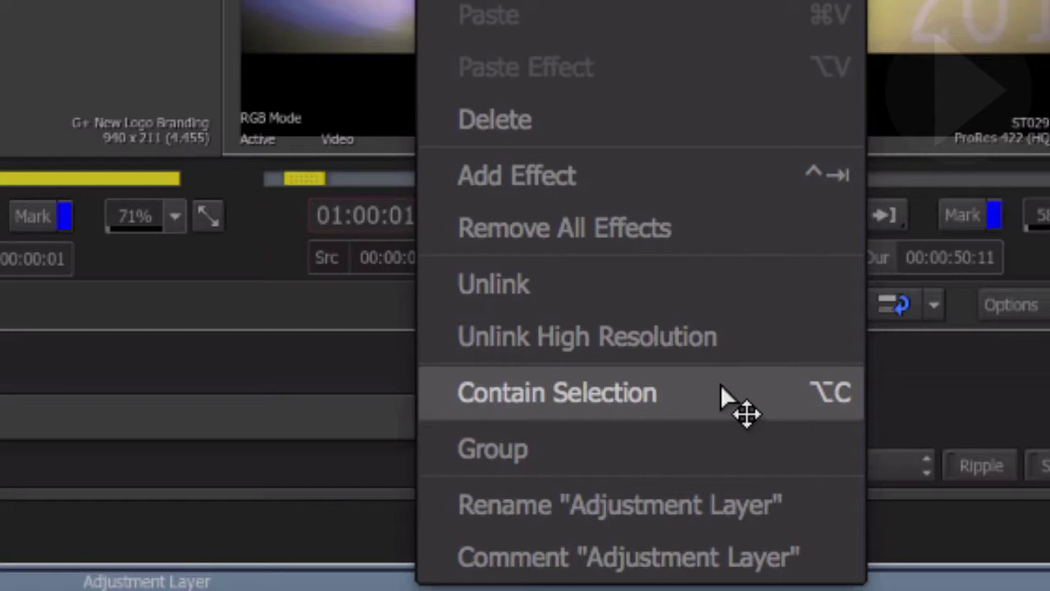
{"action": "left_click", "coordinate": [721, 393]}
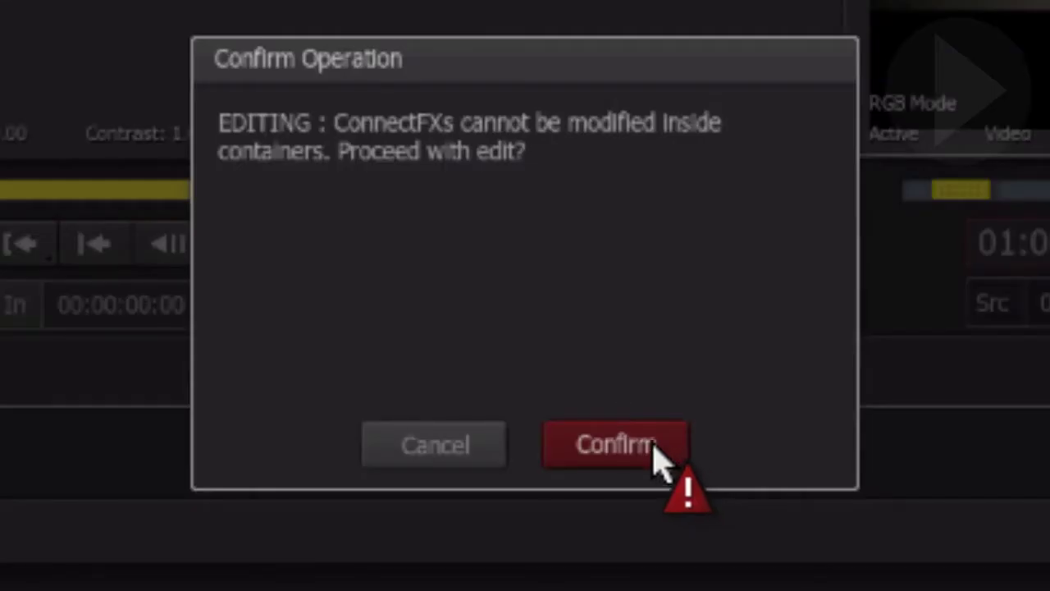
{"action": "left_click", "coordinate": [654, 445]}
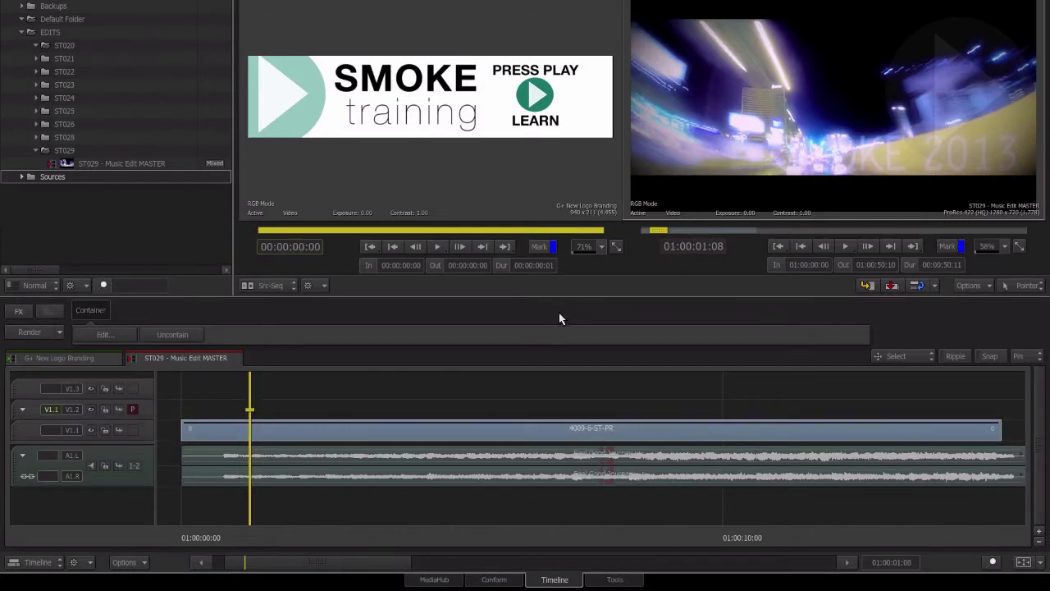
Step: Fit the sequence, delete the empty V1.3 gap, and open the 4009-6-ST-PR container
{"action": "key", "text": "shift+z"}
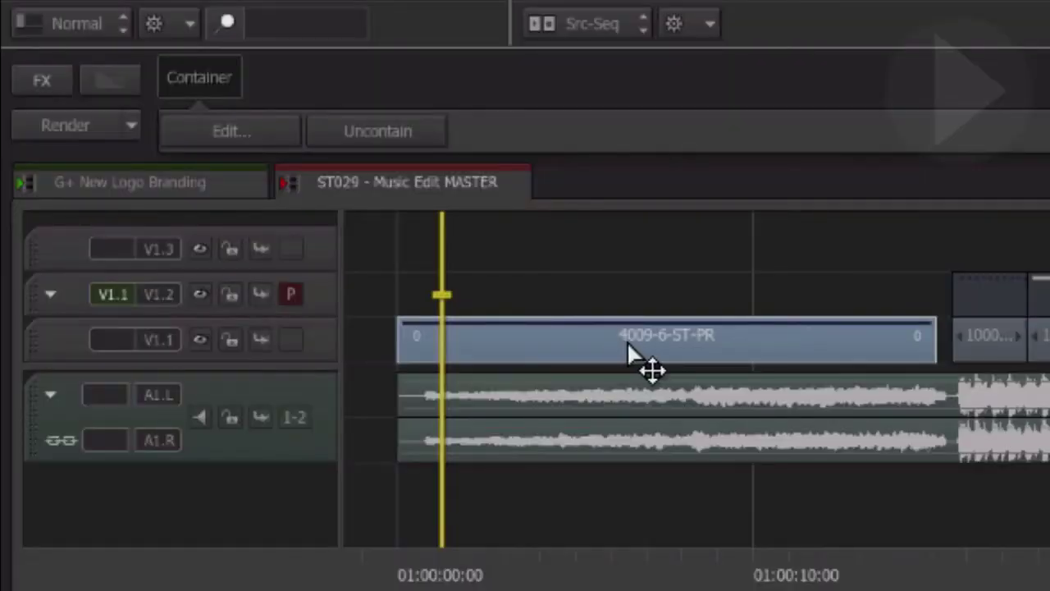
{"action": "left_click", "coordinate": [633, 259]}
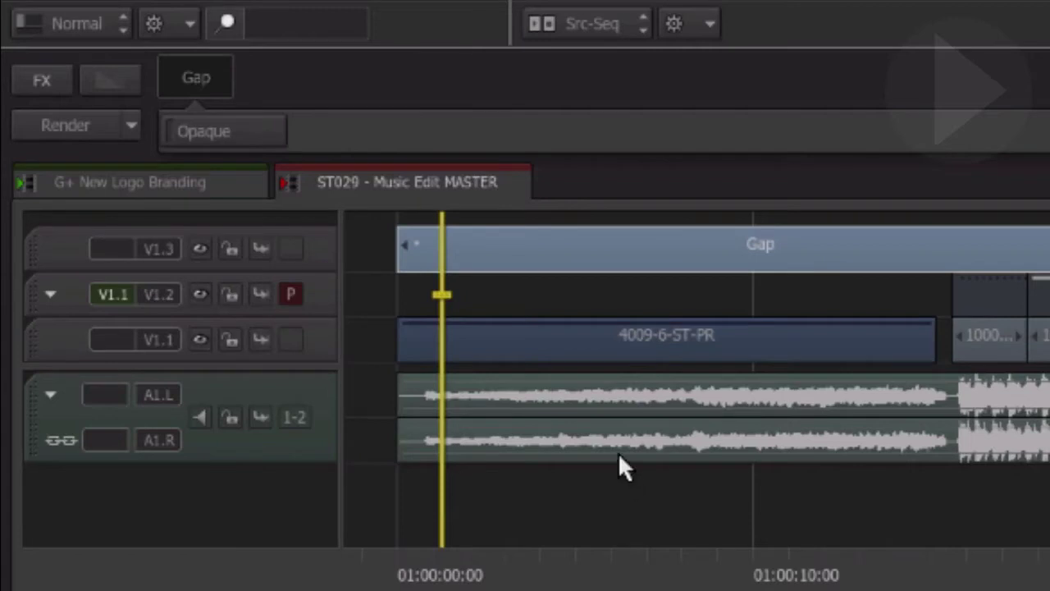
{"action": "key", "text": "Delete"}
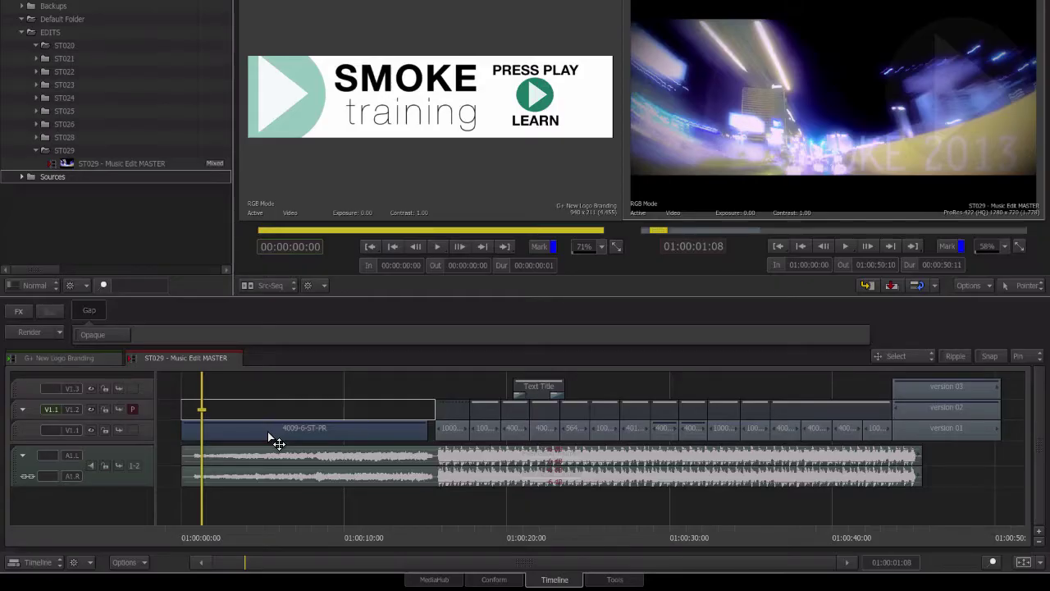
{"action": "double_click", "coordinate": [269, 436]}
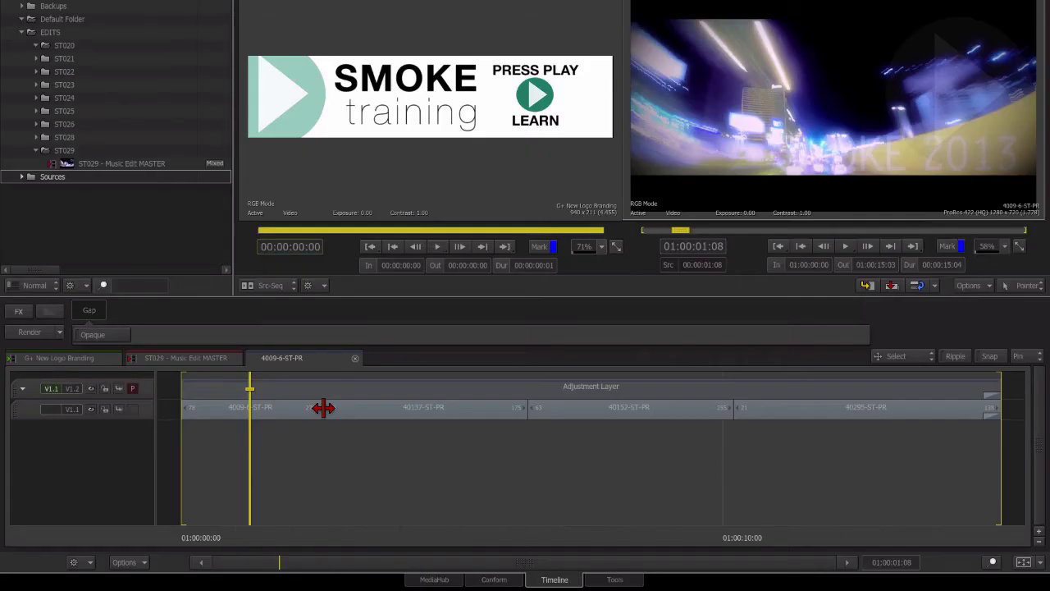
Step: Trim the first clip's edit point, enlarge the tracks, then return to ST029 - Music Edit MASTER
{"action": "left_click_drag", "start_coordinate": [323, 408], "coordinate": [279, 411]}
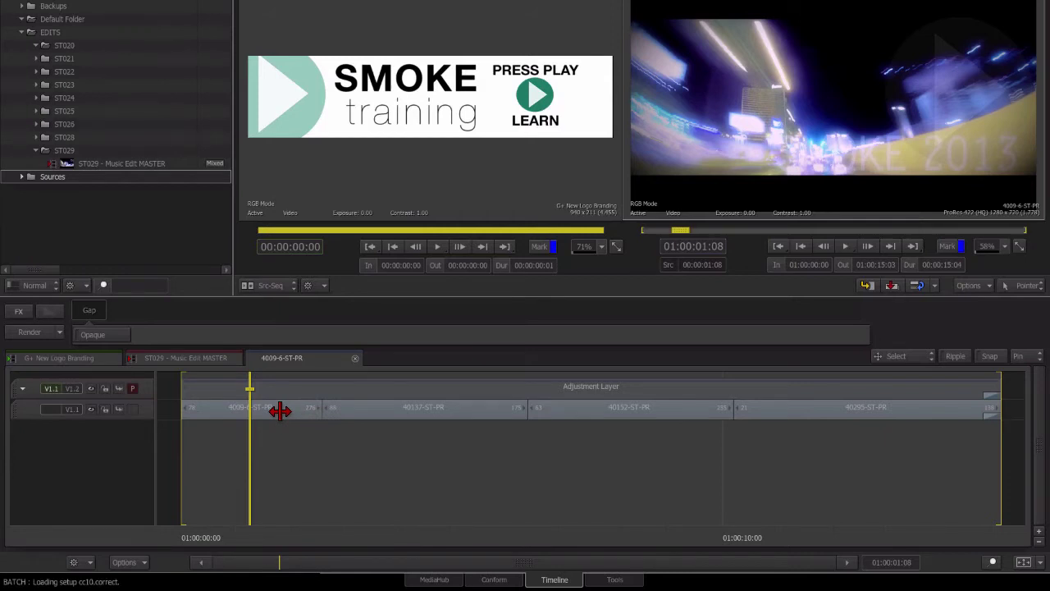
{"action": "left_click_drag", "start_coordinate": [280, 412], "coordinate": [272, 403]}
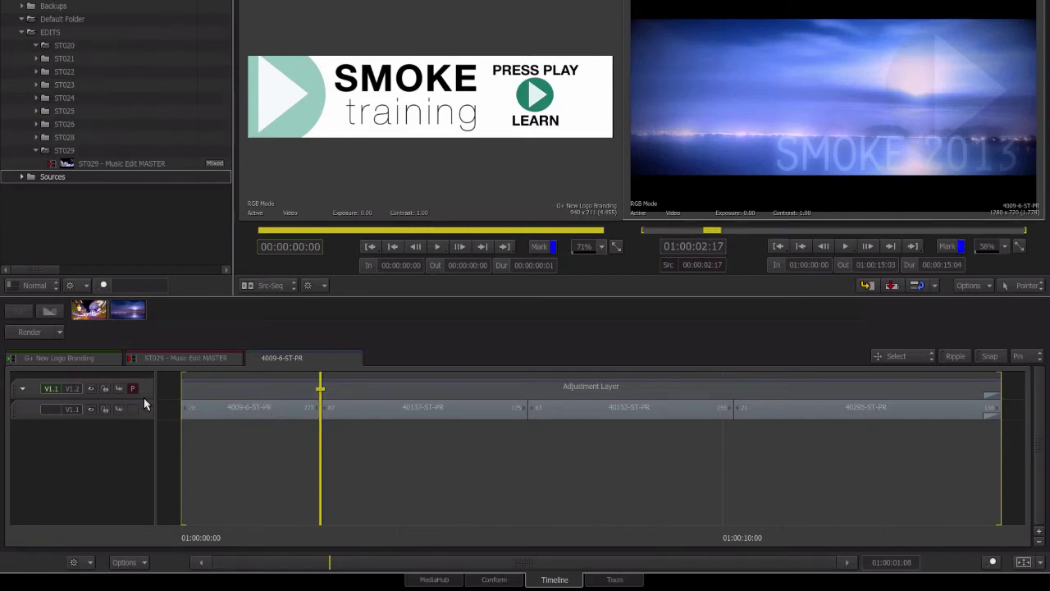
{"action": "left_click_drag", "start_coordinate": [144, 398], "coordinate": [145, 433]}
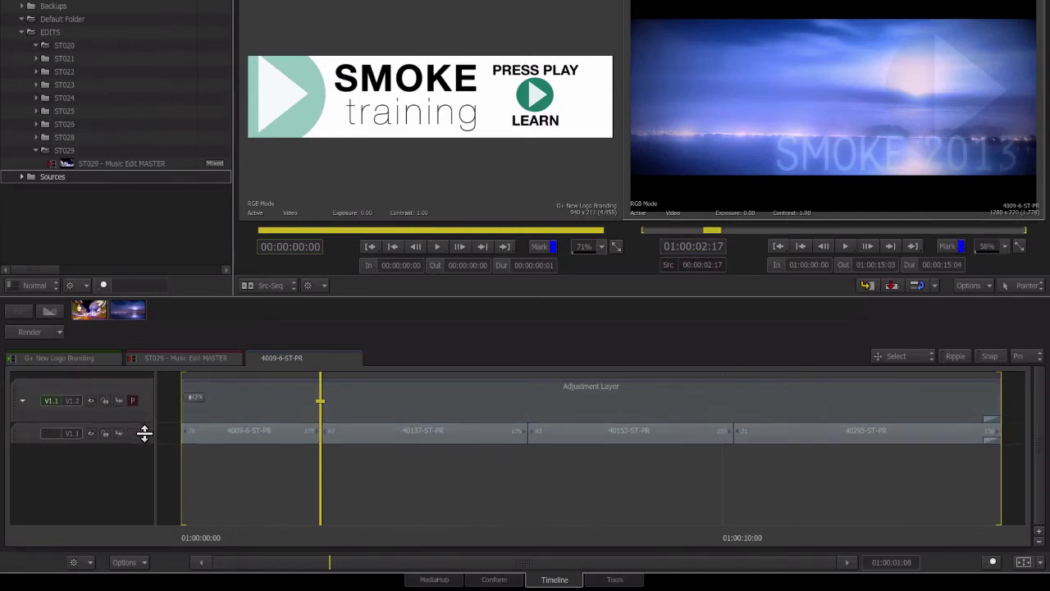
{"action": "left_click", "coordinate": [211, 399]}
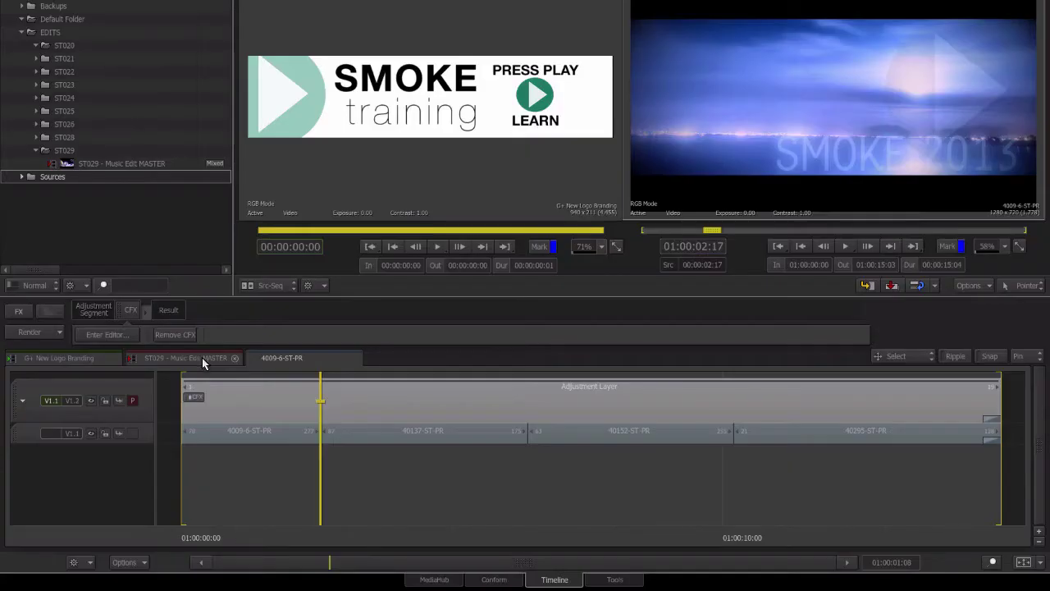
{"action": "left_click", "coordinate": [340, 212]}
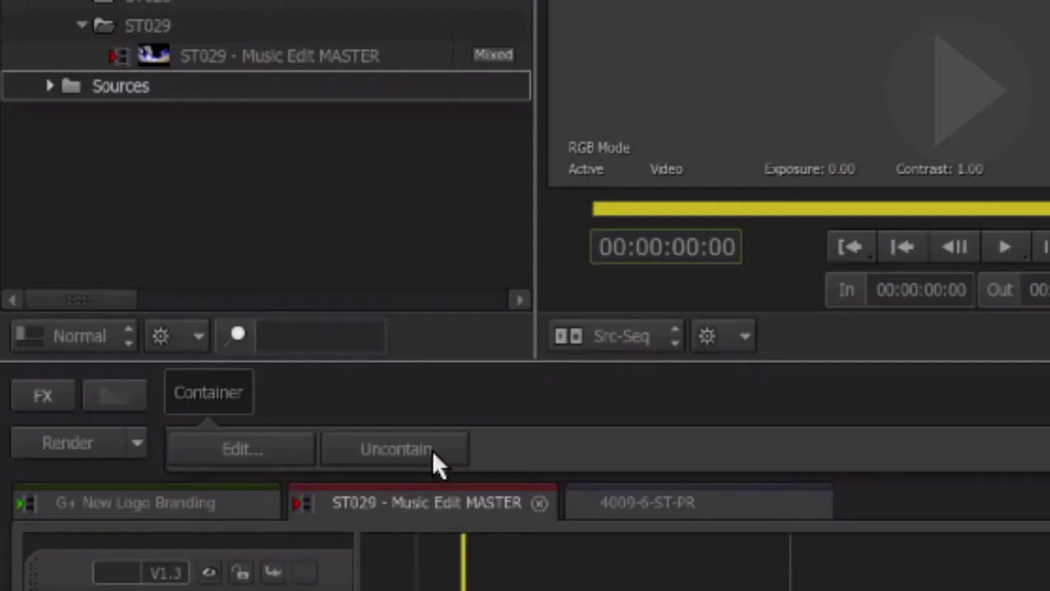
Step: Uncontain the selected 4009-6-ST-PR container clip
{"action": "left_click", "coordinate": [432, 450]}
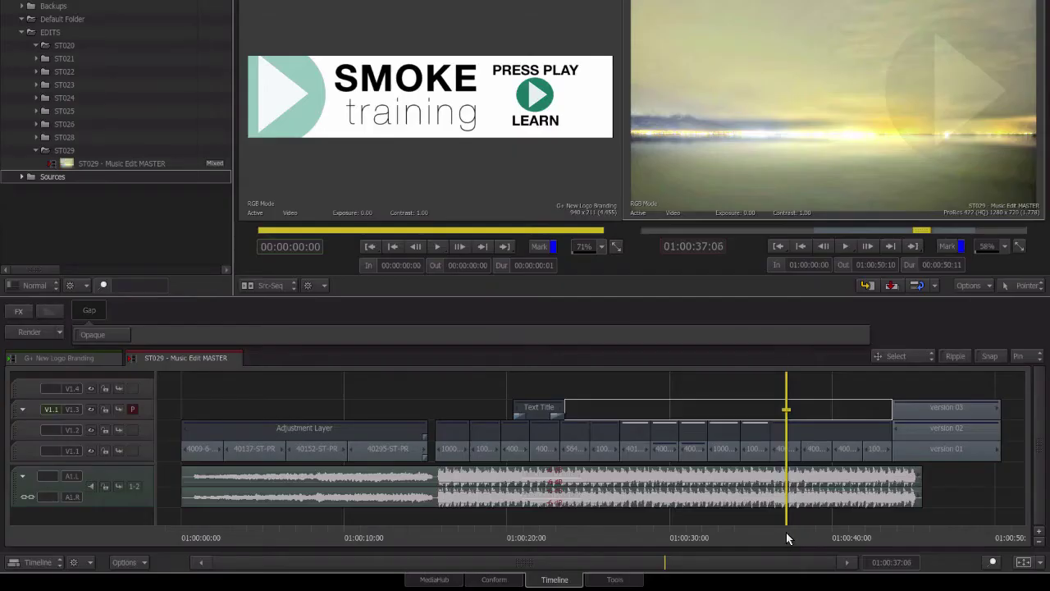
Step: Scrub to the version stack and contain the version 01, 02 and 03 clips
{"action": "key", "text": "space"}
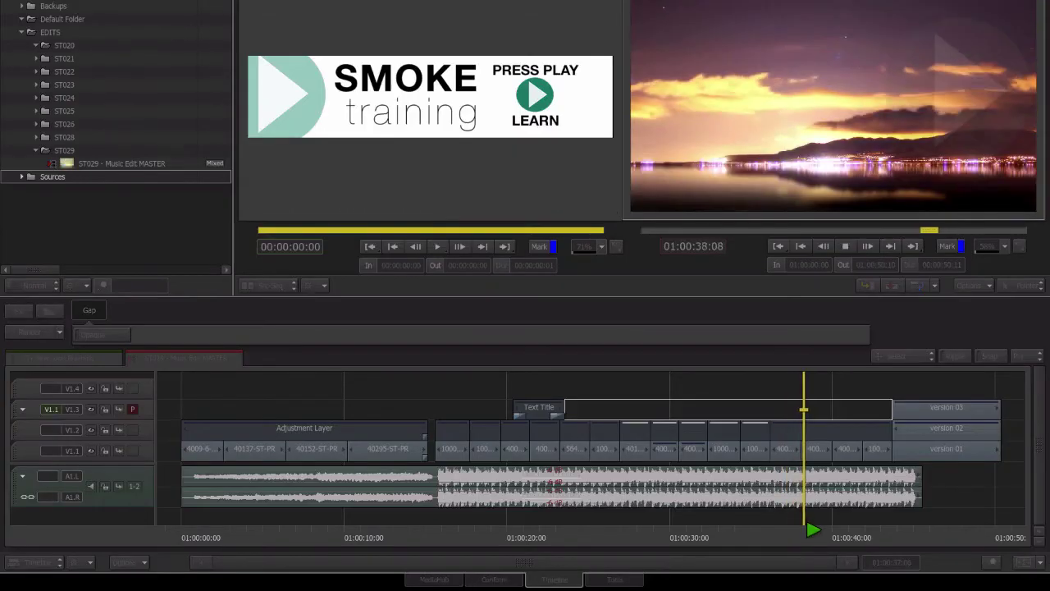
{"action": "left_click_drag", "start_coordinate": [862, 531], "coordinate": [923, 528]}
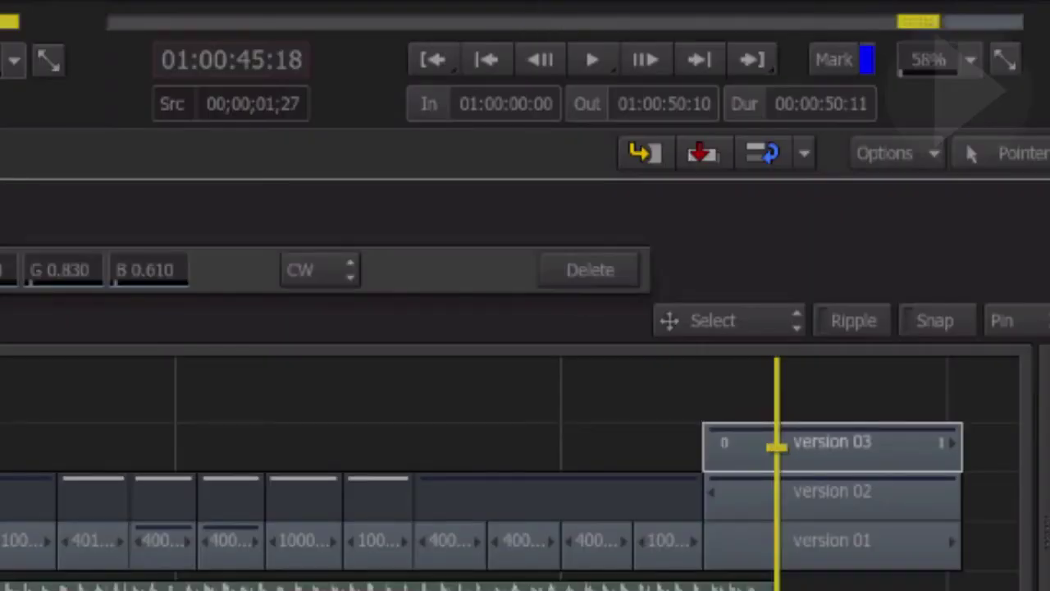
{"action": "left_click", "coordinate": [832, 490]}
{"action": "left_click", "coordinate": [832, 540]}
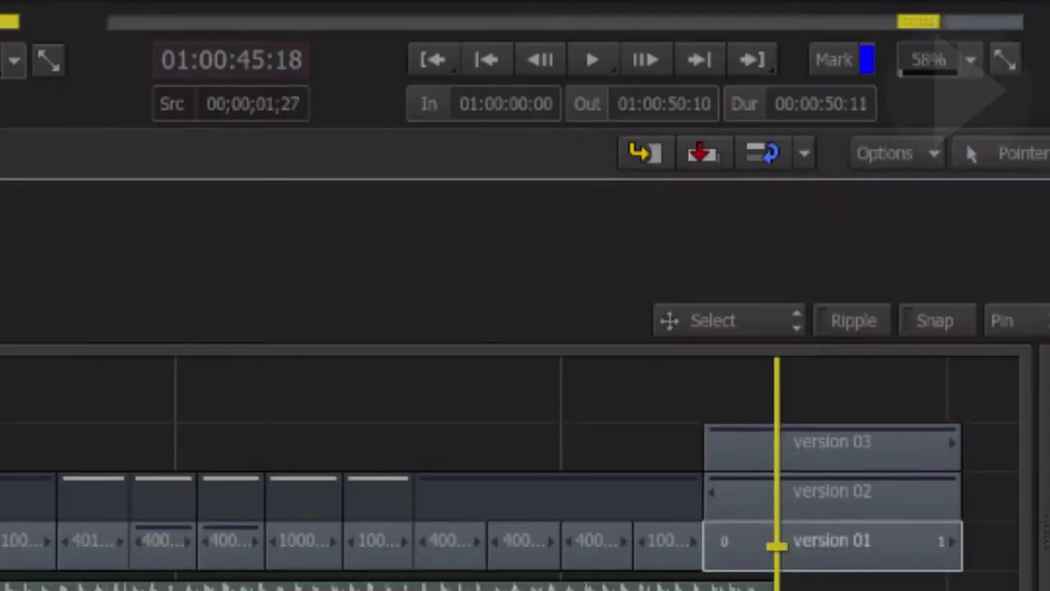
{"action": "left_click_drag", "start_coordinate": [851, 544], "coordinate": [839, 440]}
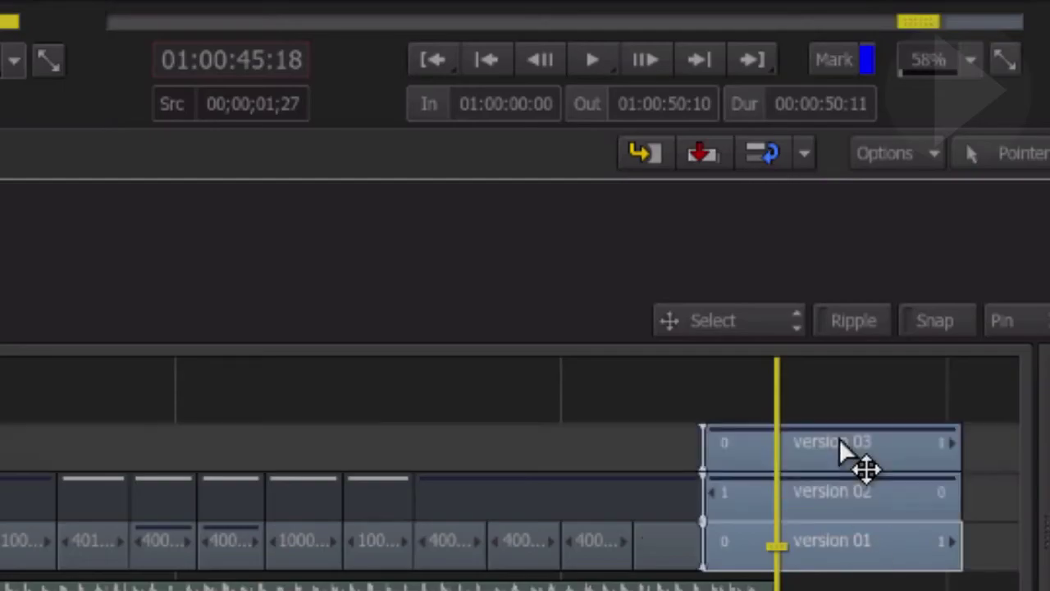
{"action": "right_click", "coordinate": [838, 439]}
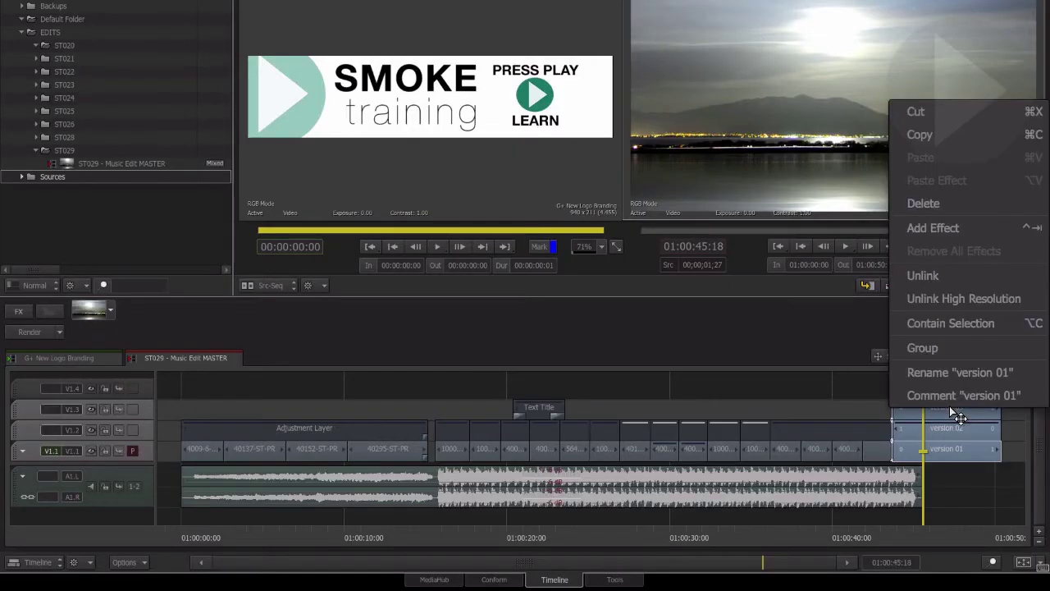
{"action": "left_click", "coordinate": [950, 323]}
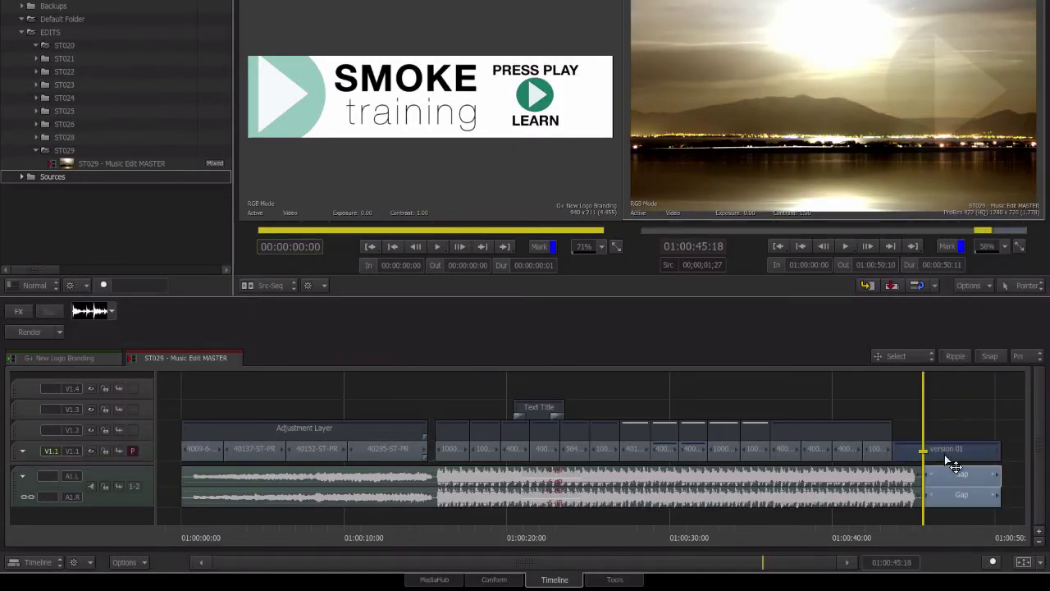
Step: Inside the version container, make V1.1 (version 01) primary, then return to the master sequence
{"action": "double_click", "coordinate": [957, 465]}
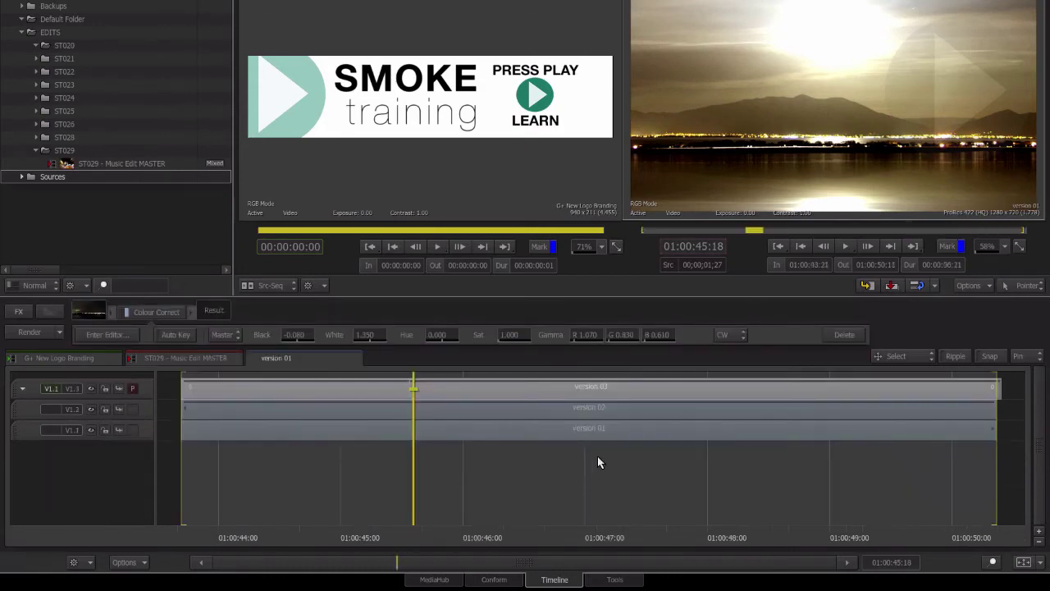
{"action": "left_click", "coordinate": [534, 431]}
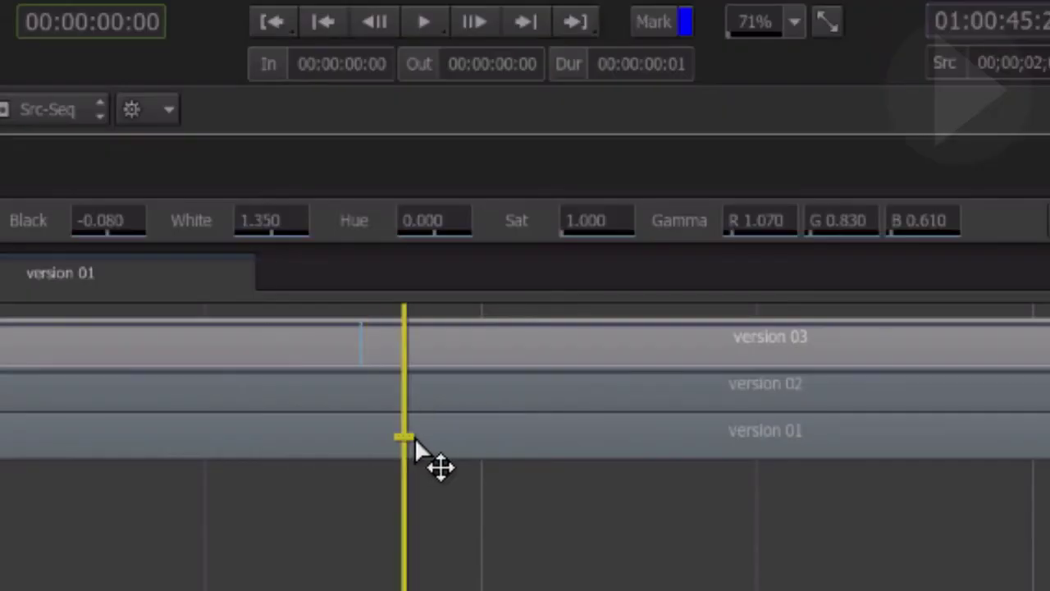
{"action": "left_click_drag", "start_coordinate": [416, 447], "coordinate": [534, 447]}
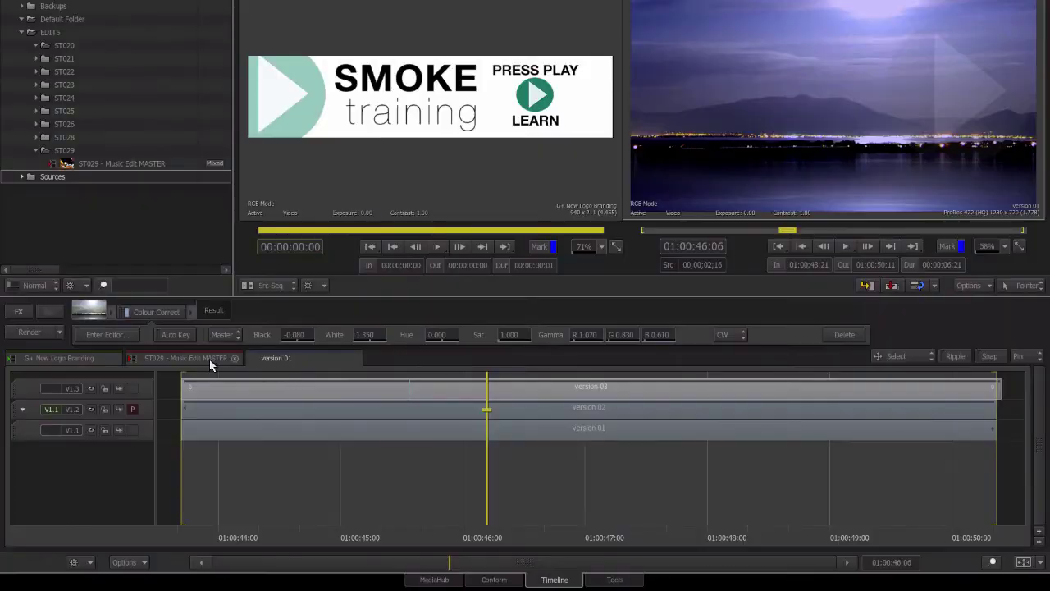
{"action": "left_click", "coordinate": [209, 360]}
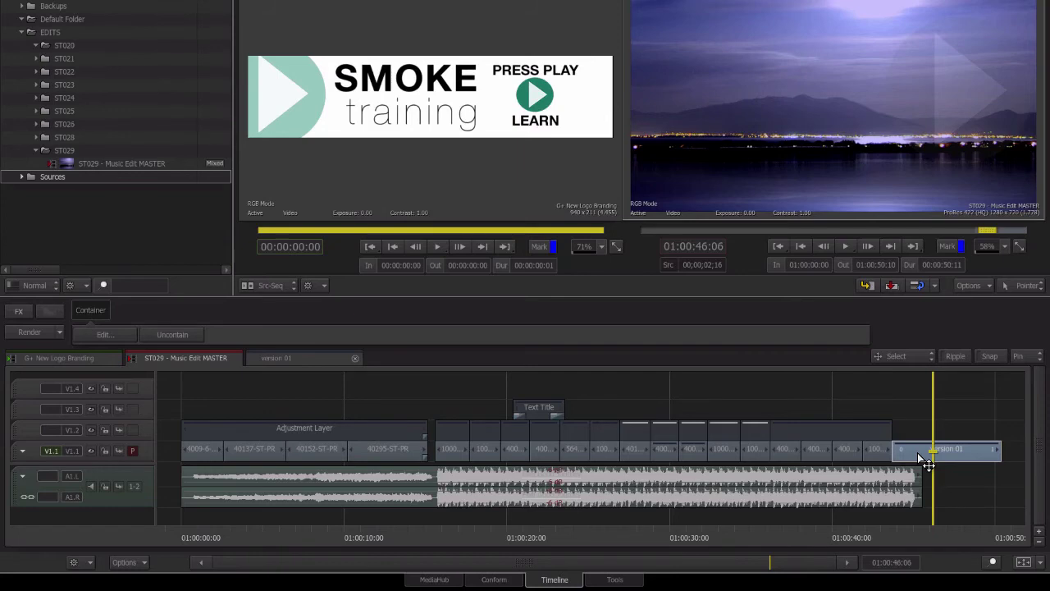
Step: Make V1.3 (version 03) the container's primary take and play the master from before it
{"action": "left_click", "coordinate": [291, 357]}
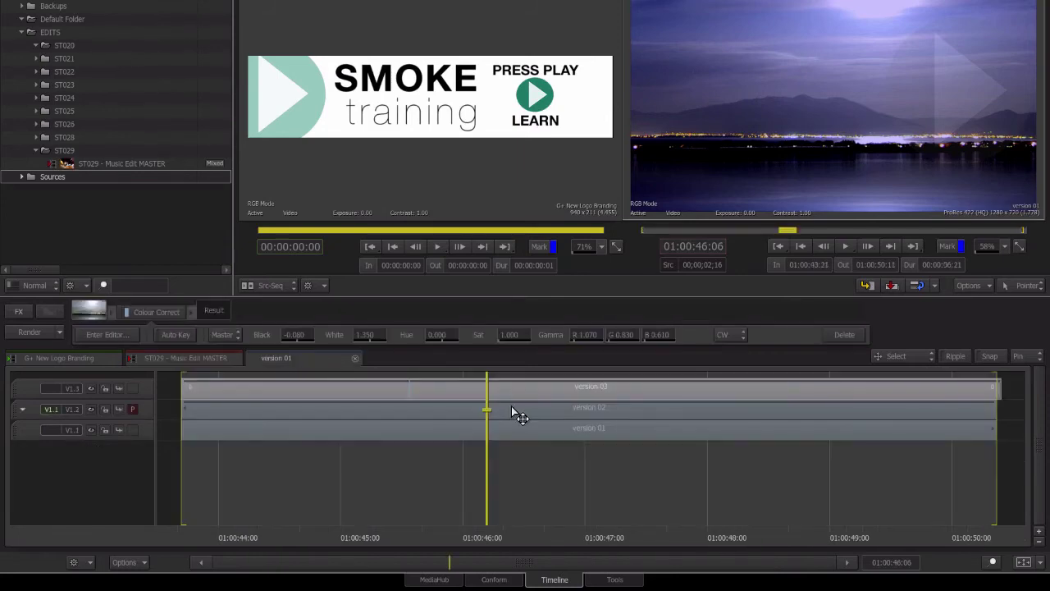
{"action": "left_click", "coordinate": [492, 396]}
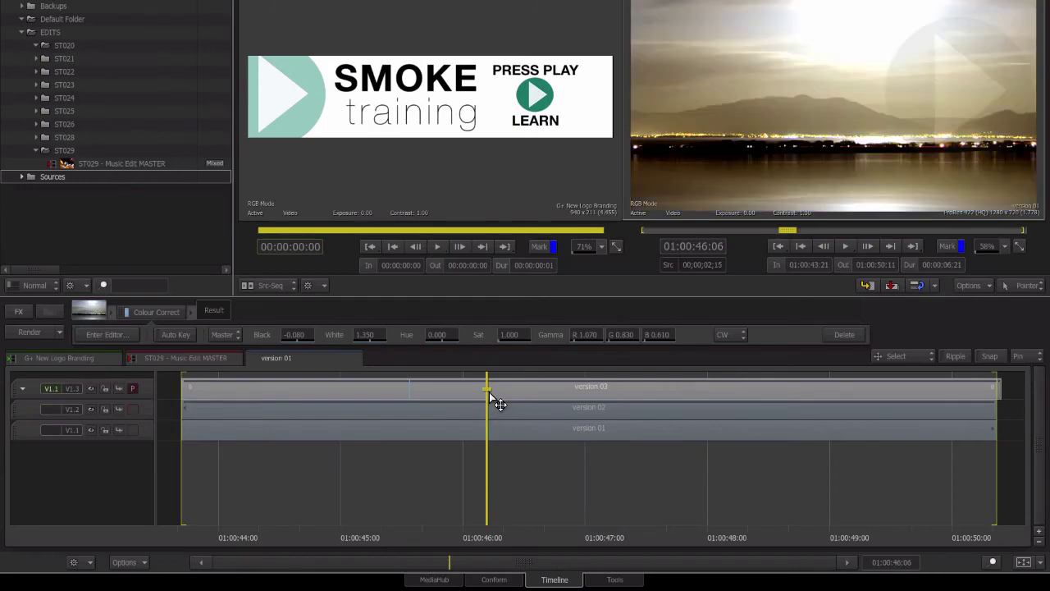
{"action": "left_click", "coordinate": [202, 358]}
{"action": "left_click_drag", "start_coordinate": [916, 530], "coordinate": [861, 539]}
{"action": "key", "text": "space"}
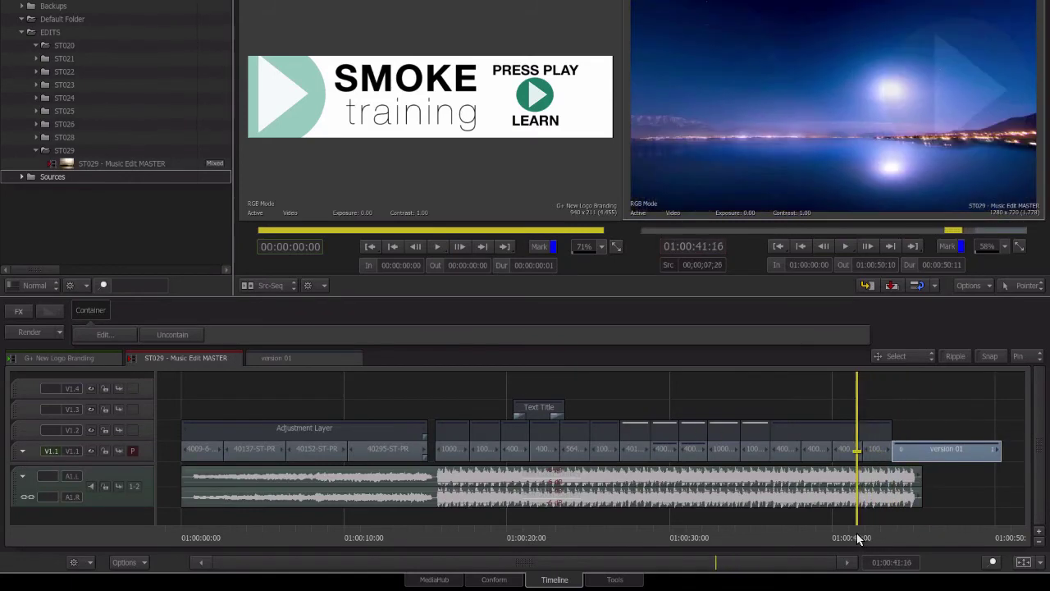